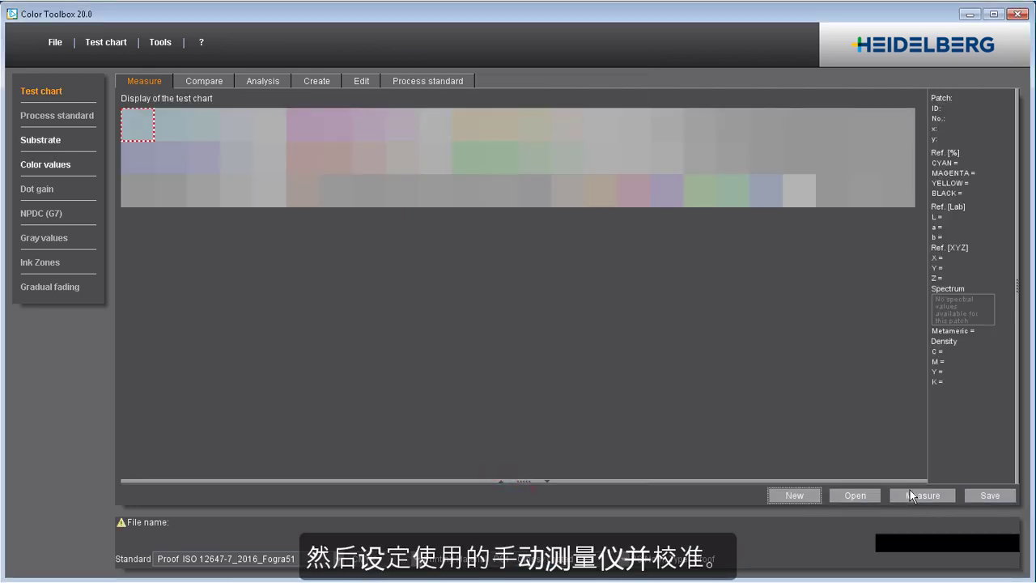
# Step: Set up the chart measurement with the X-Rite Eye-One (strip) device and the UV (M2:ISO-13655) filter
pyautogui.click(911, 495)
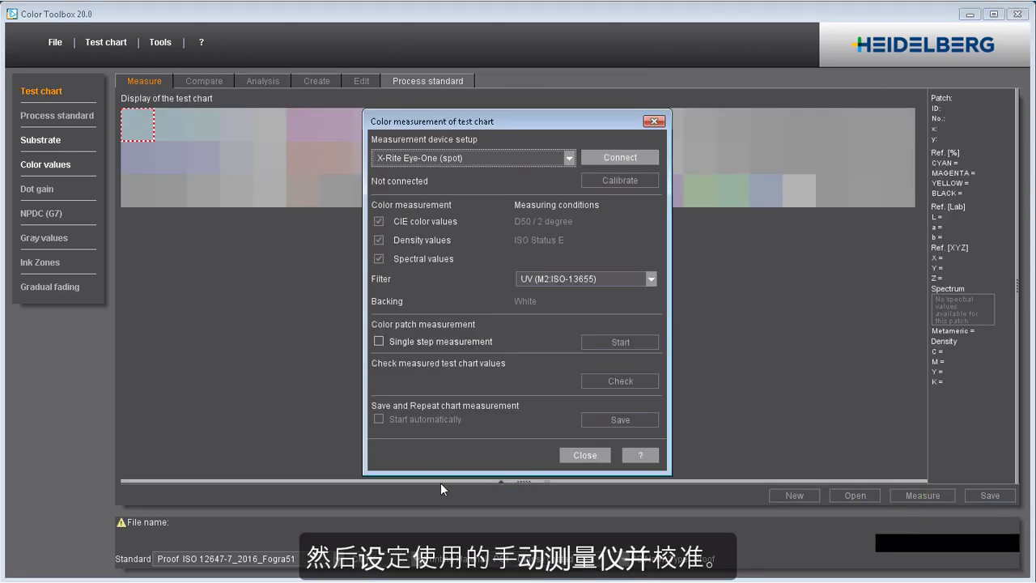
pyautogui.click(570, 158)
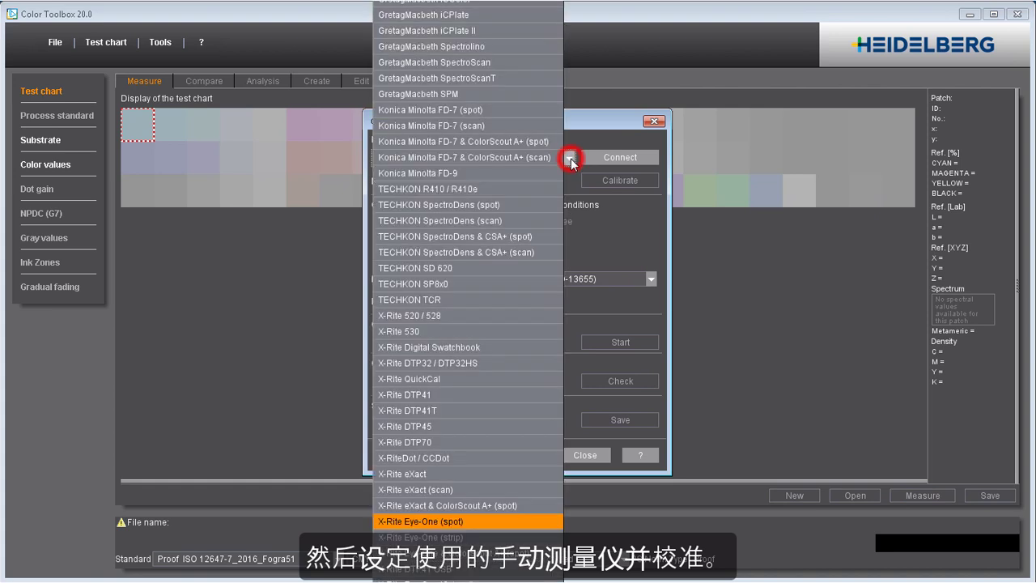
pyautogui.click(432, 539)
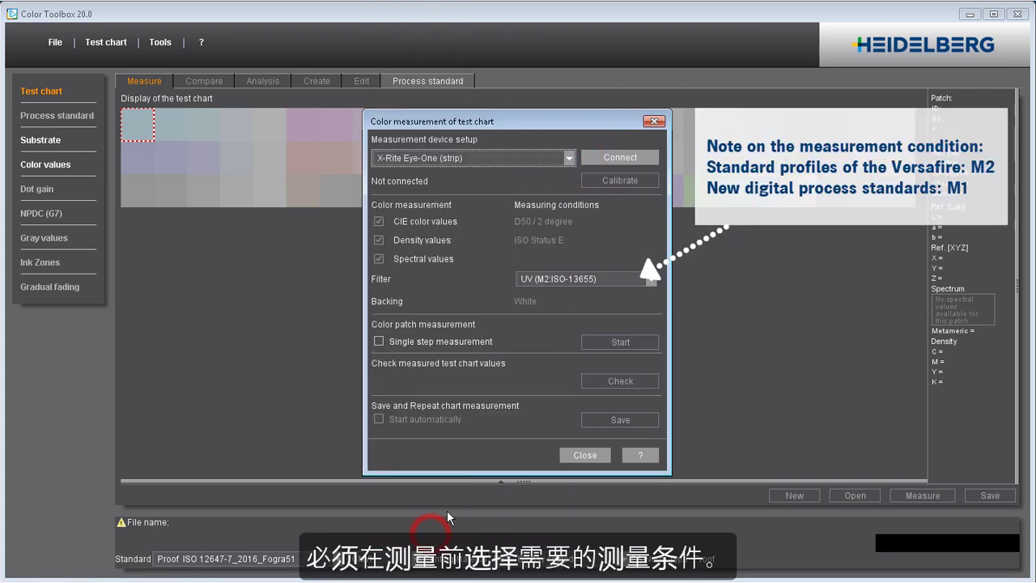
pyautogui.click(548, 280)
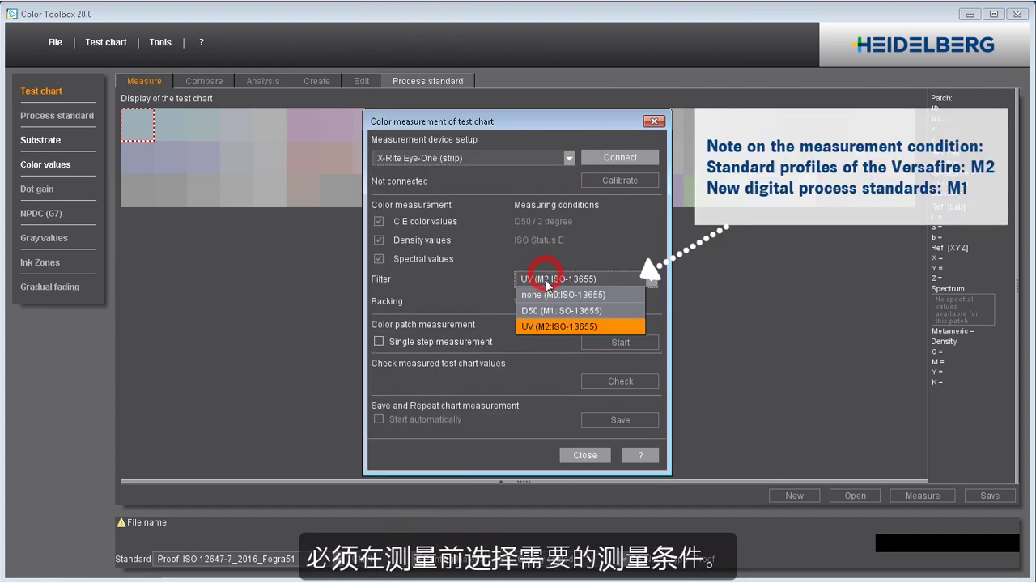
pyautogui.click(548, 327)
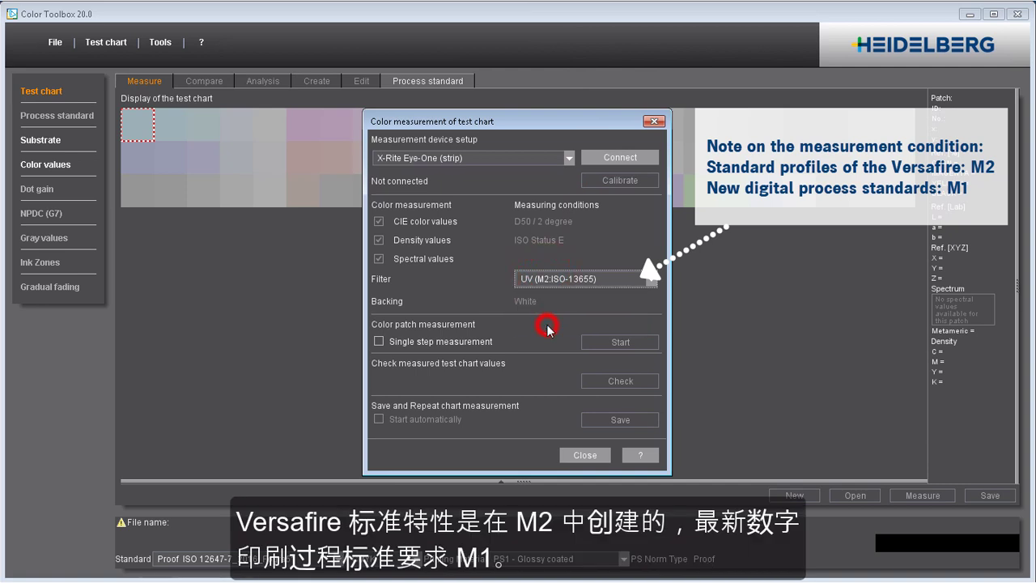
# Step: Connect the measurement device and run its white calibration
pyautogui.click(603, 162)
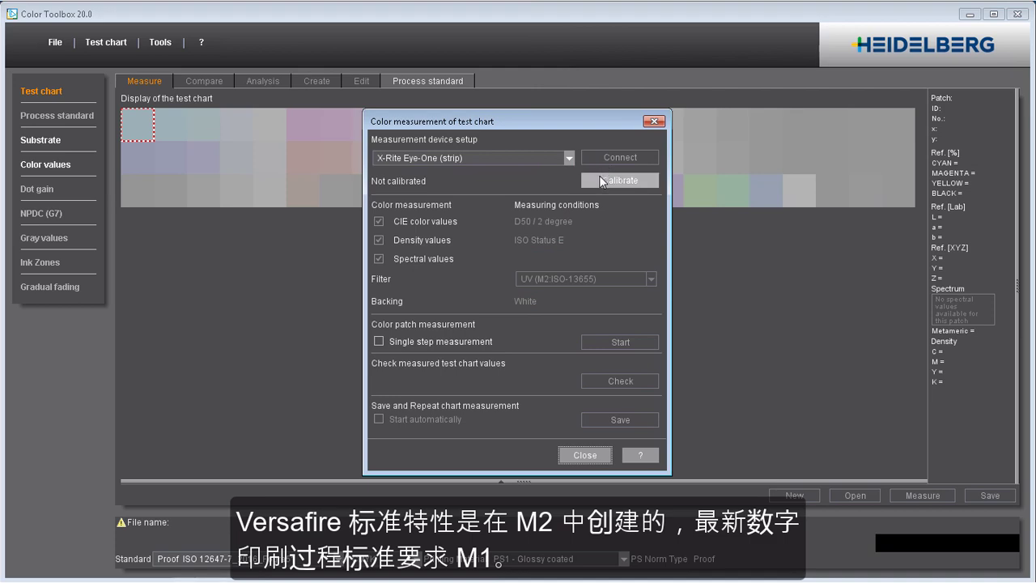
pyautogui.click(601, 178)
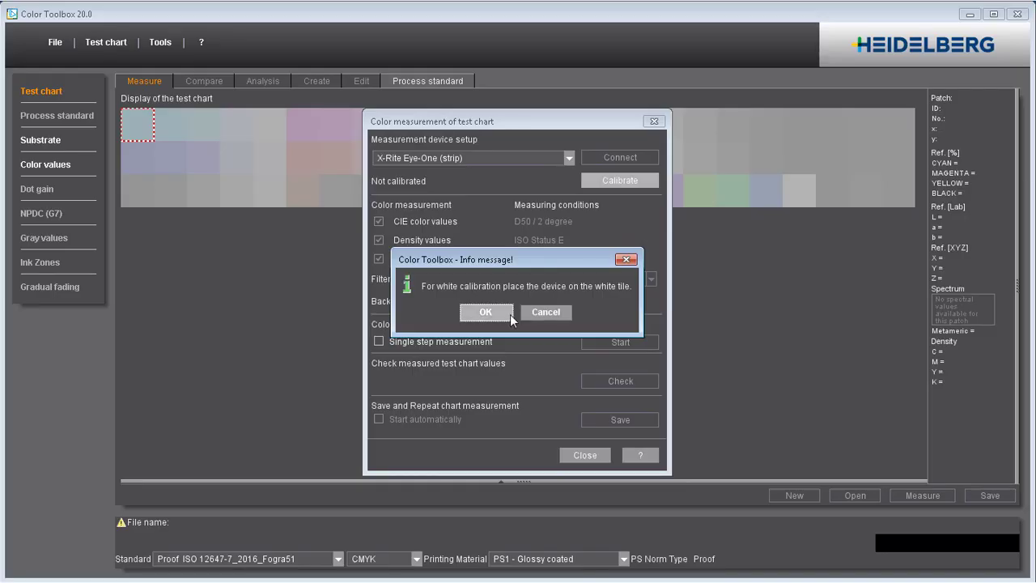
pyautogui.click(486, 313)
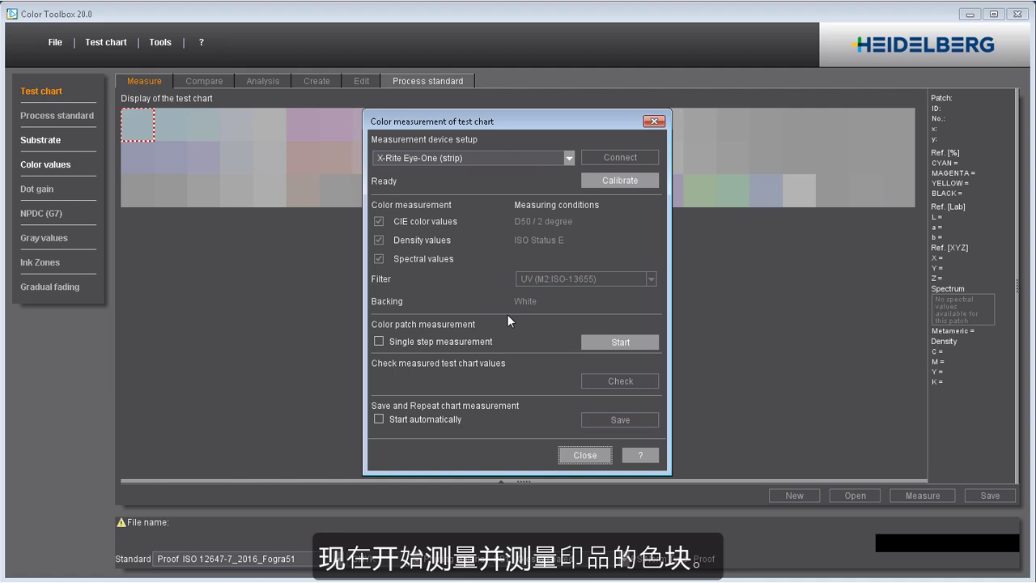
# Step: Measure the test chart strips and save the measured values under the proposed file name
pyautogui.click(597, 342)
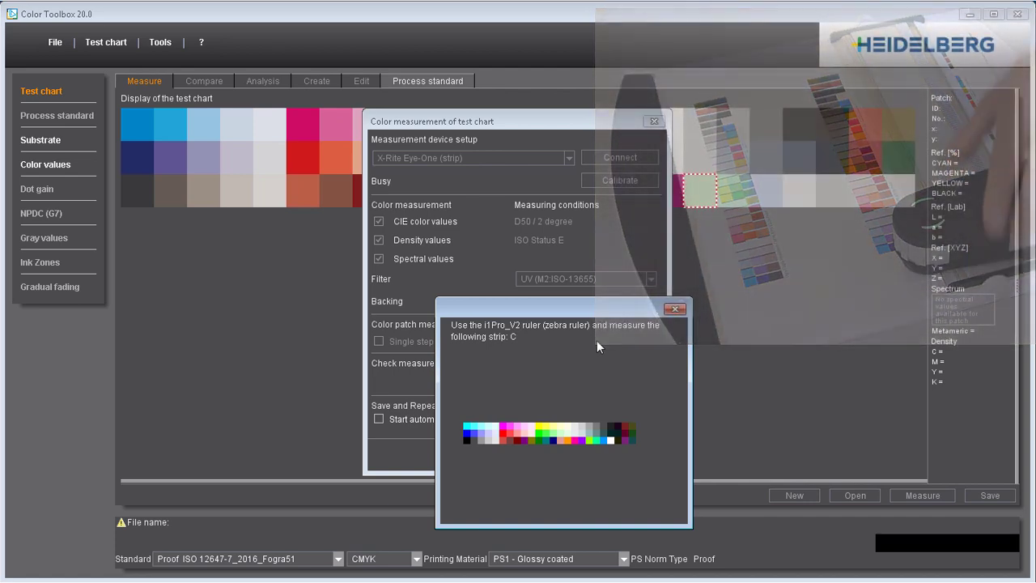
pyautogui.click(613, 420)
pyautogui.click(663, 416)
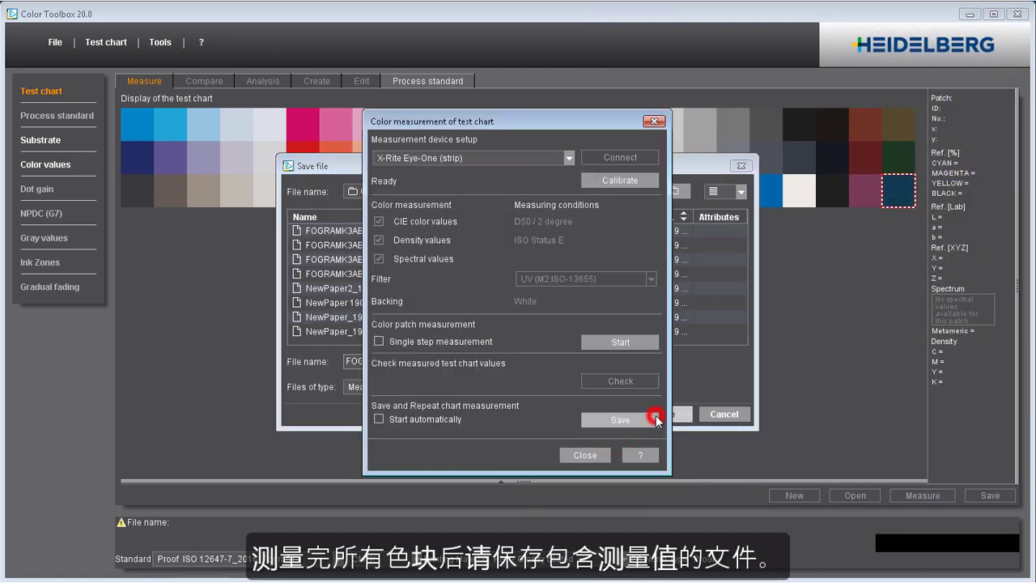
pyautogui.click(598, 454)
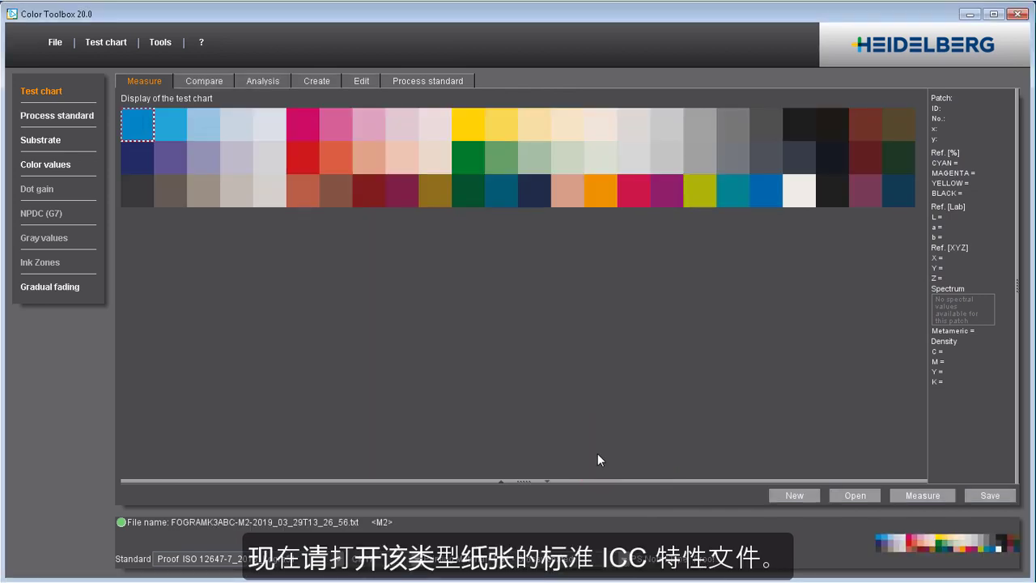
# Step: Browse for a file to open in the SysConfig > Resources folder of the PTConfig network drive (Z:)
pyautogui.click(838, 497)
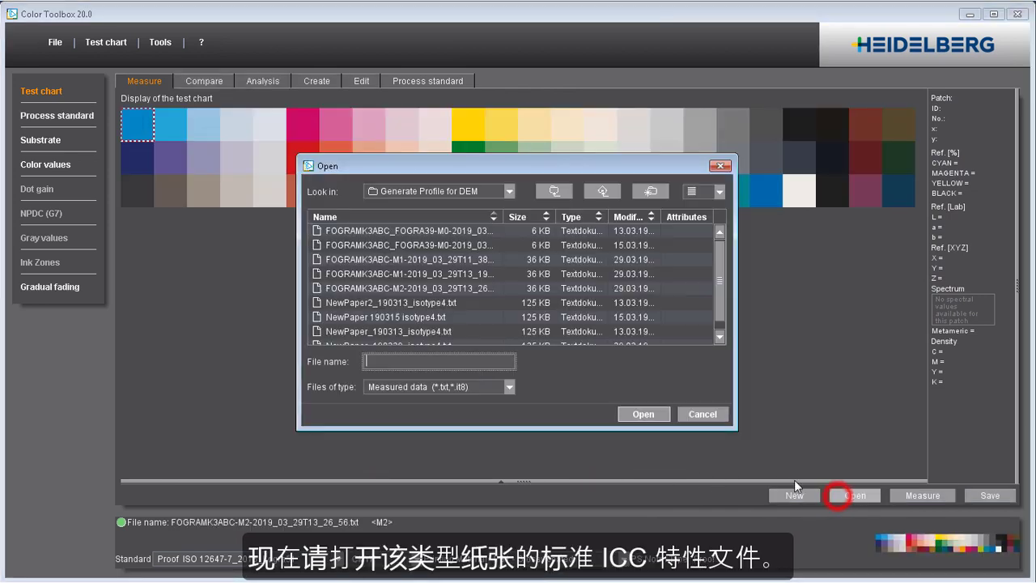
pyautogui.click(452, 191)
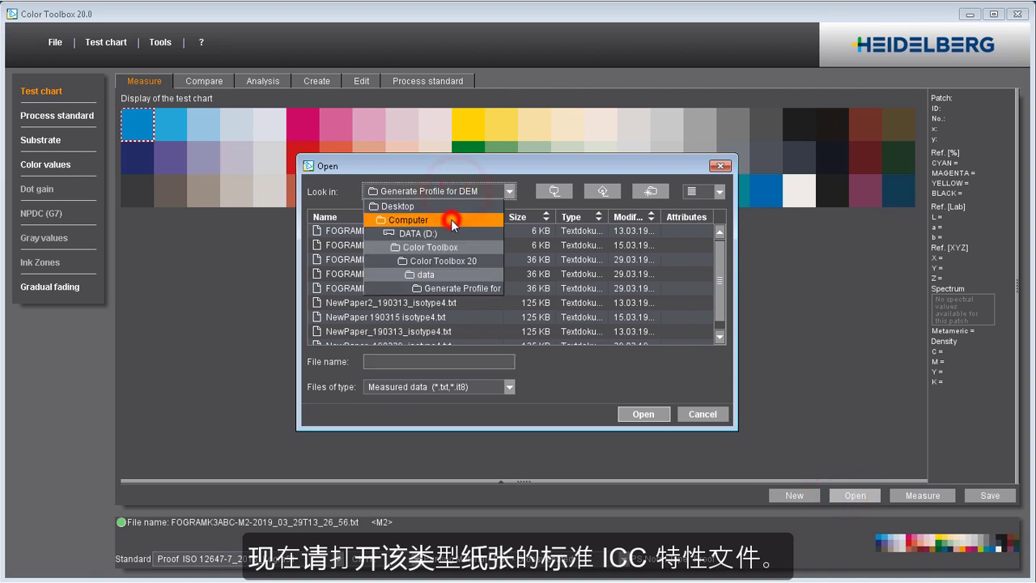
pyautogui.click(451, 220)
pyautogui.click(718, 330)
pyautogui.doubleClick(457, 336)
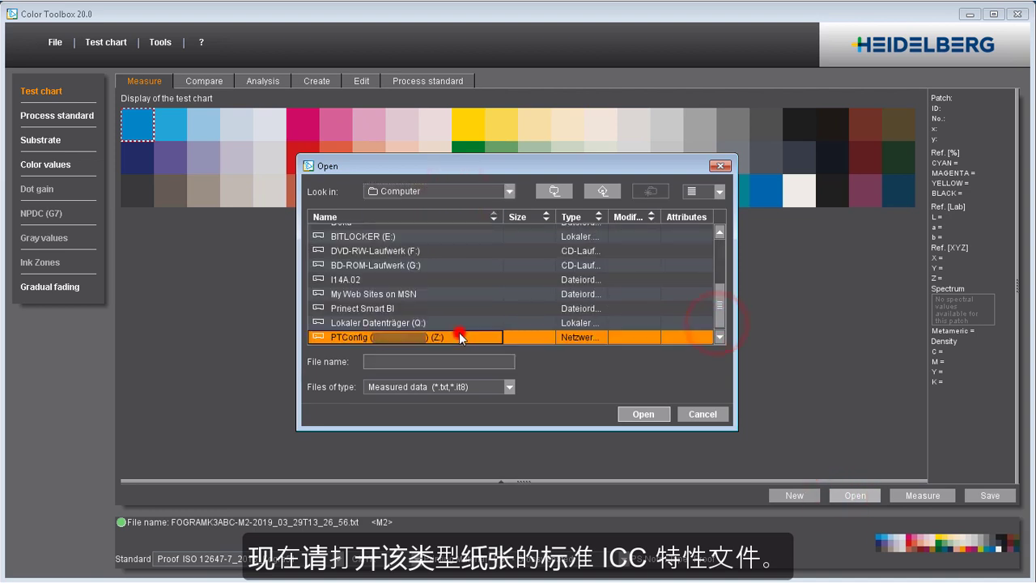
pyautogui.scroll(-4, 459, 332)
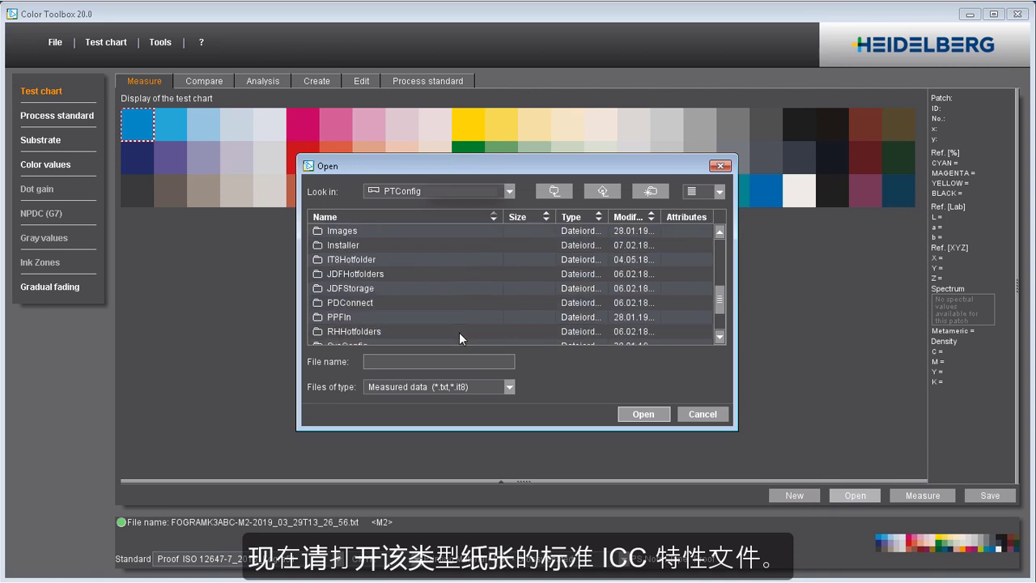
pyautogui.scroll(-3, 454, 324)
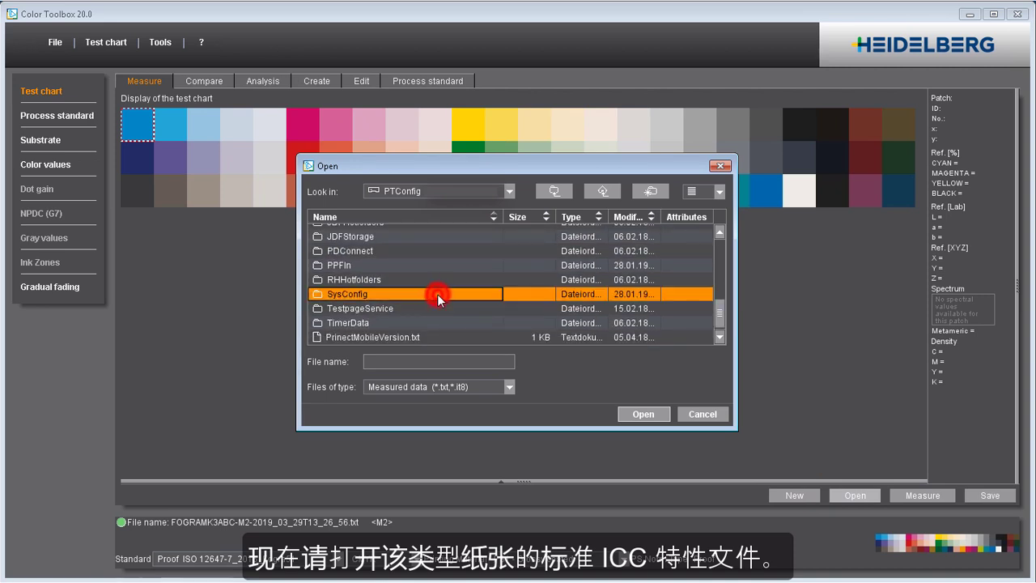
pyautogui.doubleClick(437, 295)
pyautogui.doubleClick(437, 332)
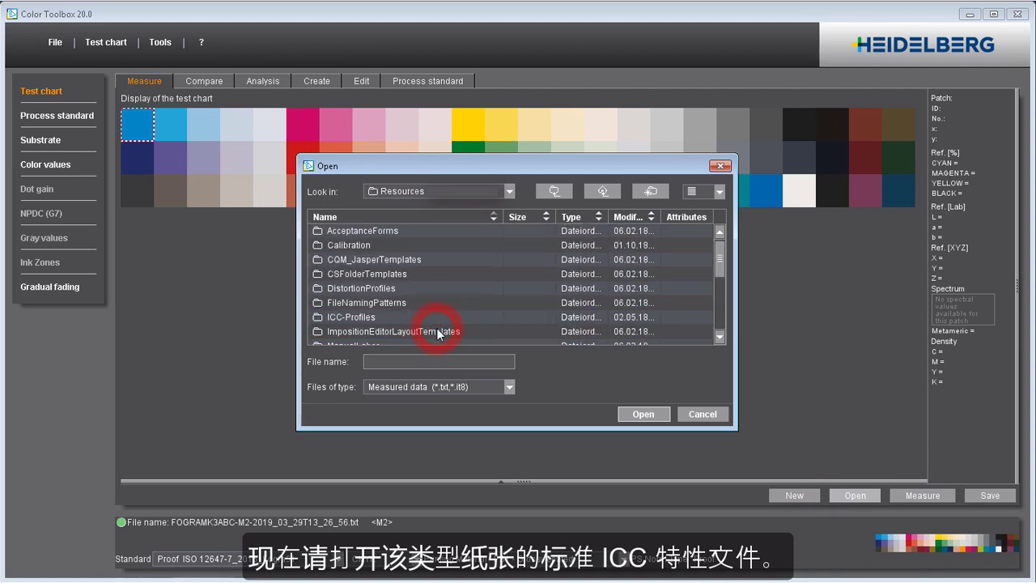
# Step: Go into the Digital > EP folder inside ICC-Profiles
pyautogui.doubleClick(437, 315)
pyautogui.doubleClick(434, 316)
pyautogui.doubleClick(409, 257)
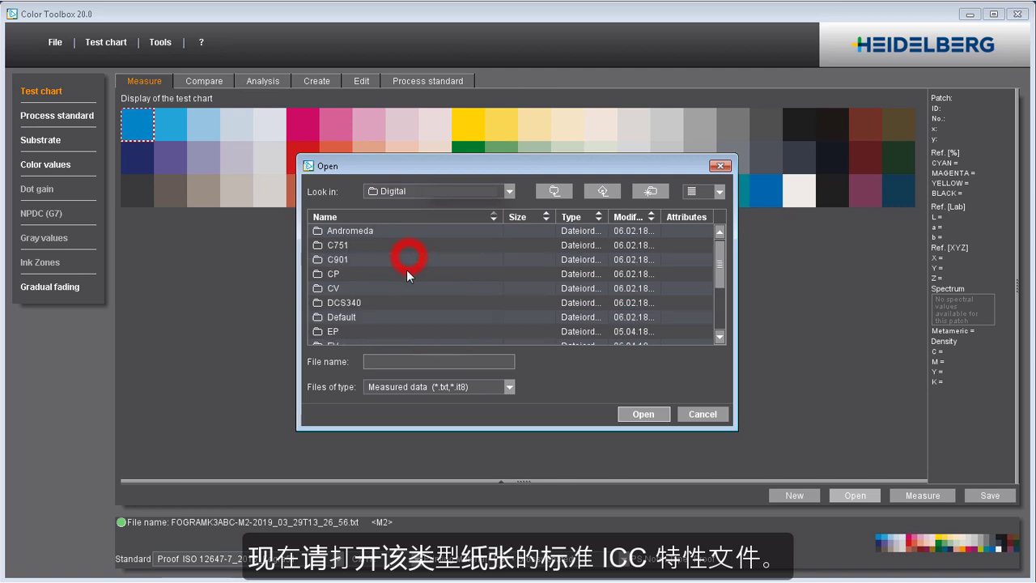
pyautogui.doubleClick(404, 331)
# Step: Filter the files to ICC profile (*.icm, *.icc) and open isotype4.icc
pyautogui.click(417, 386)
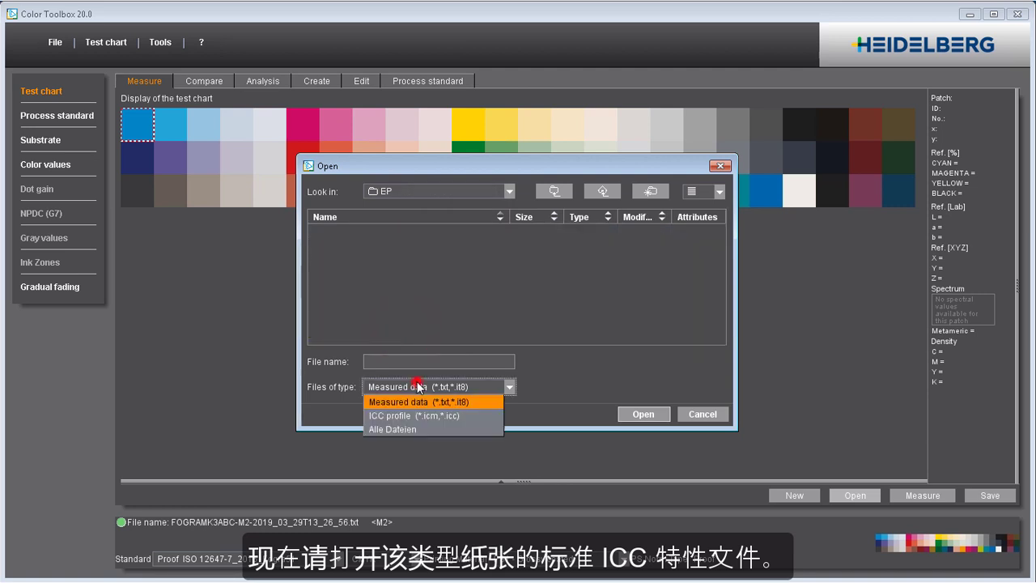
pyautogui.click(416, 415)
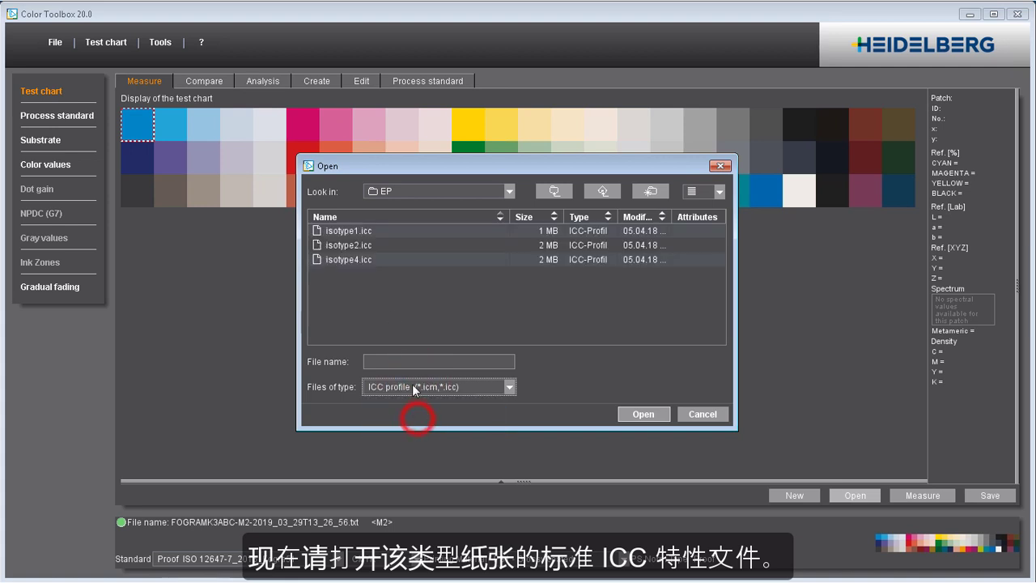
pyautogui.click(373, 260)
pyautogui.click(635, 417)
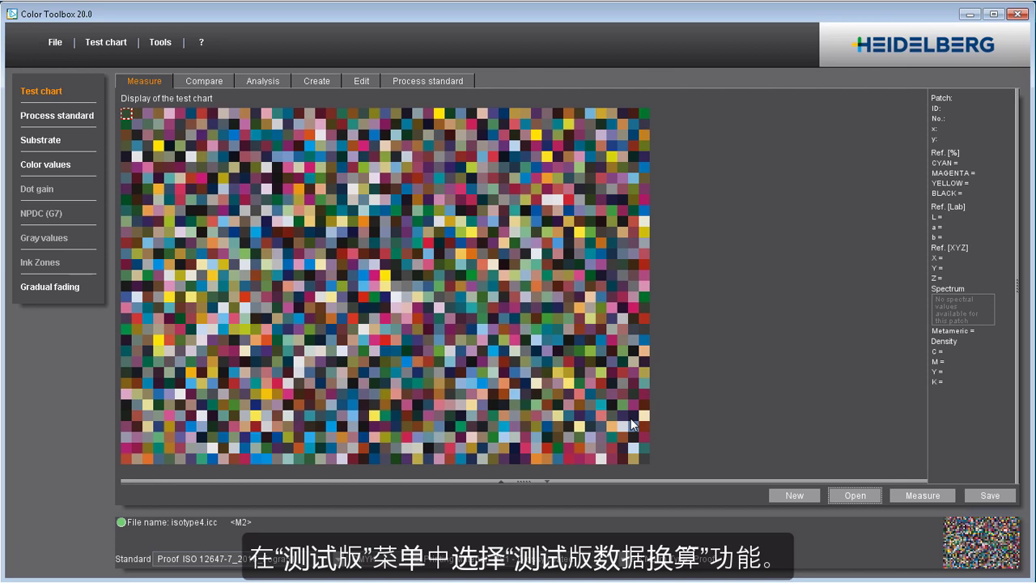
# Step: Convert the test chart data for the changed print process using the measured FOGRAMK3ABC-M2 file from 29.03.19
pyautogui.click(116, 46)
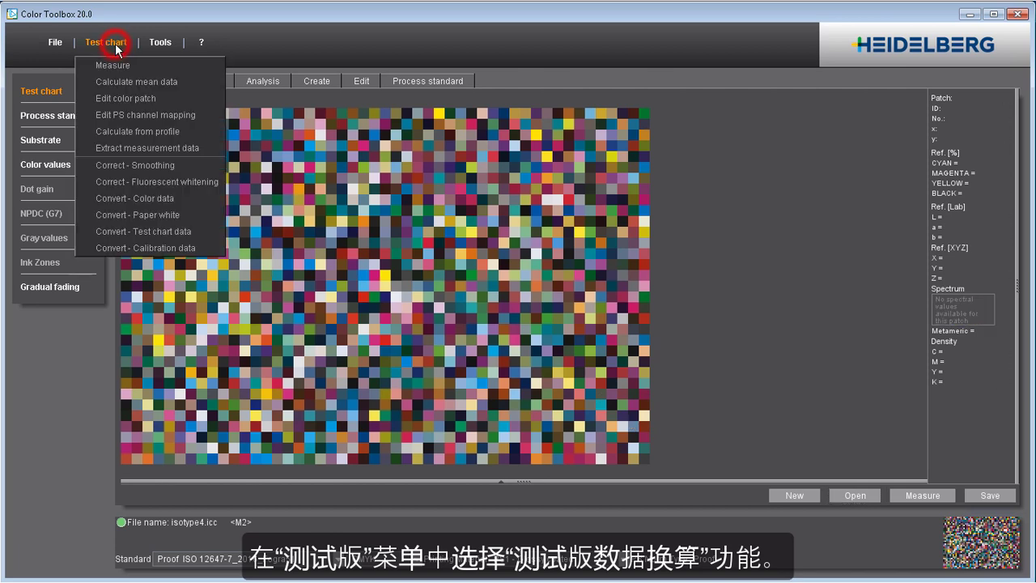
pyautogui.click(136, 231)
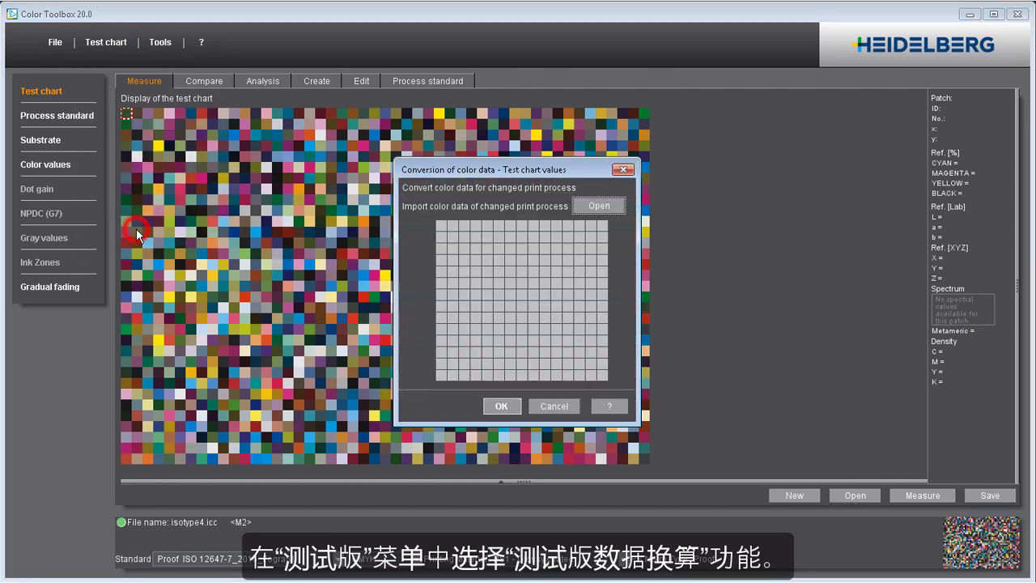
pyautogui.click(584, 207)
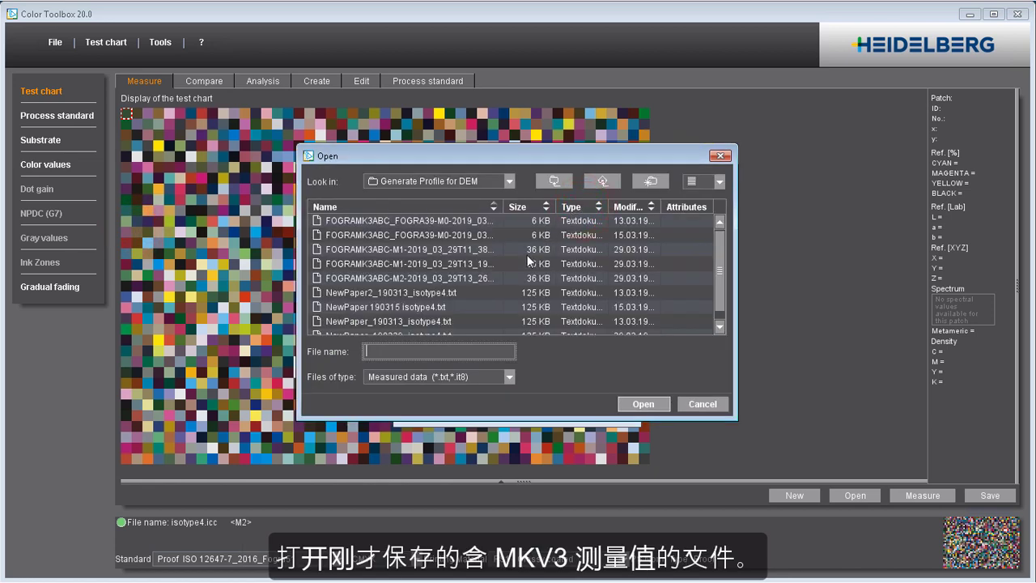
pyautogui.click(494, 279)
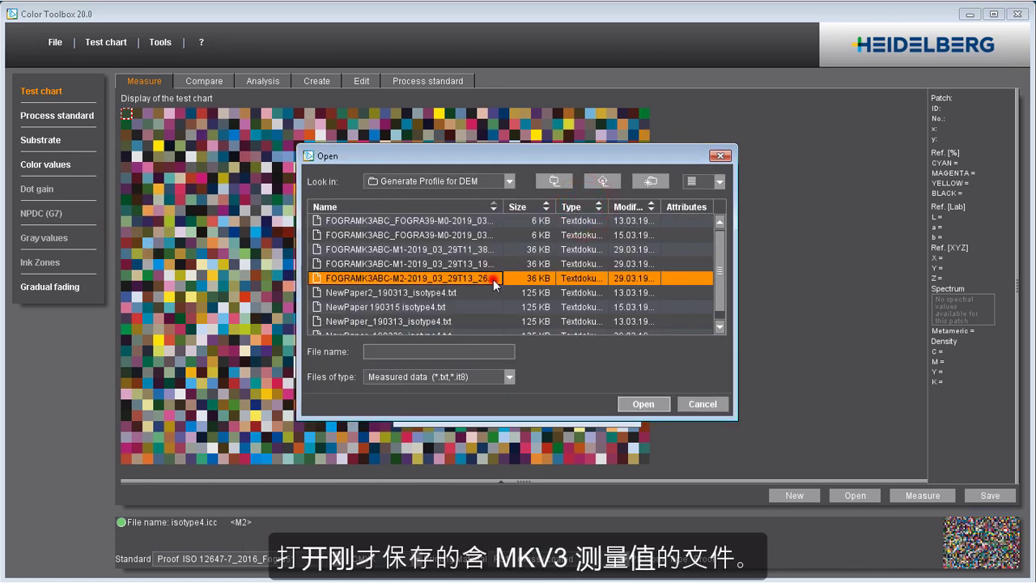
pyautogui.click(632, 404)
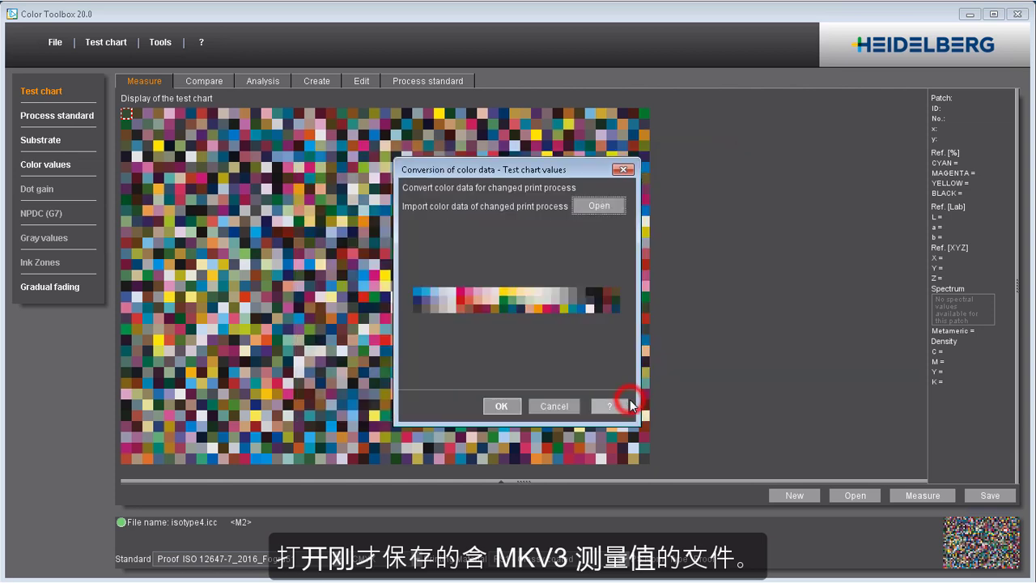
pyautogui.click(502, 406)
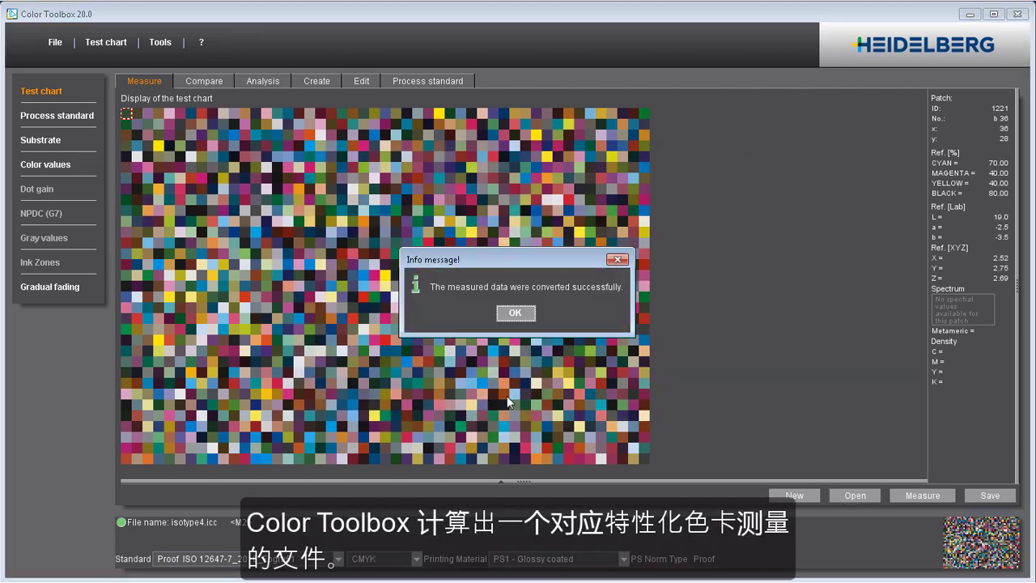
pyautogui.click(522, 312)
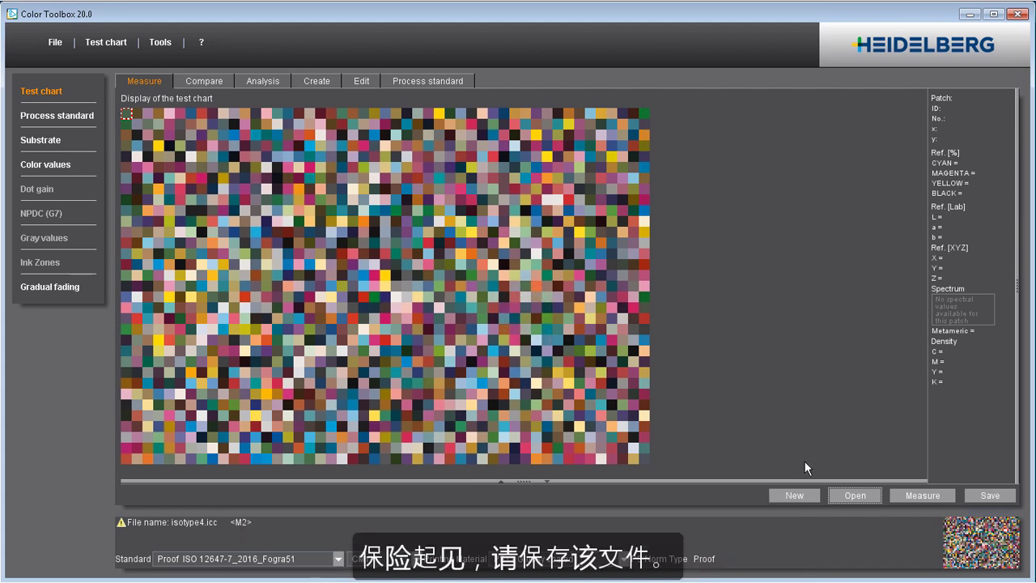
# Step: Save the converted measurement data as NewPaper_190313_isotype4.txt in the Generate Profile for DEM folder
pyautogui.click(984, 496)
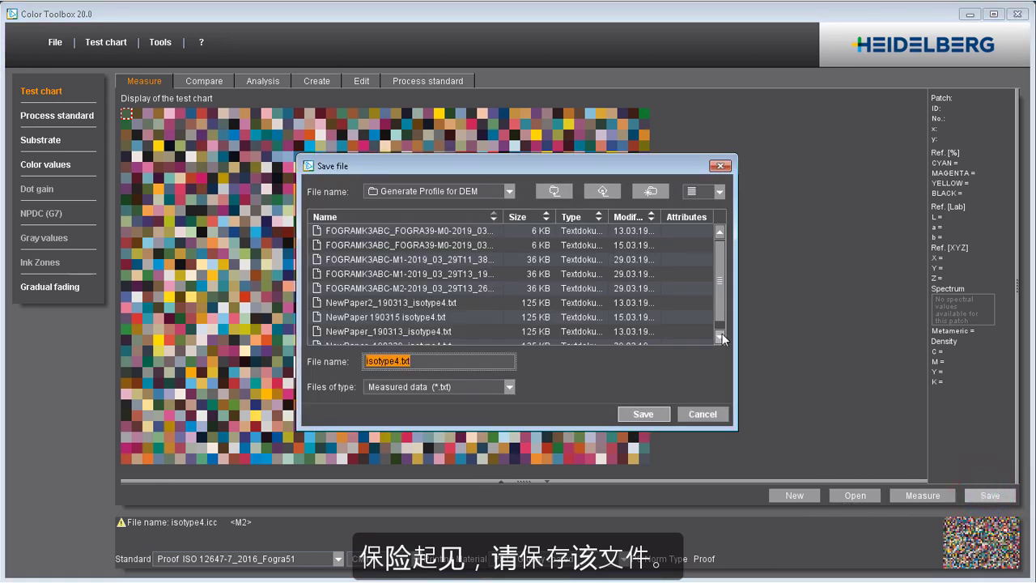
pyautogui.click(721, 337)
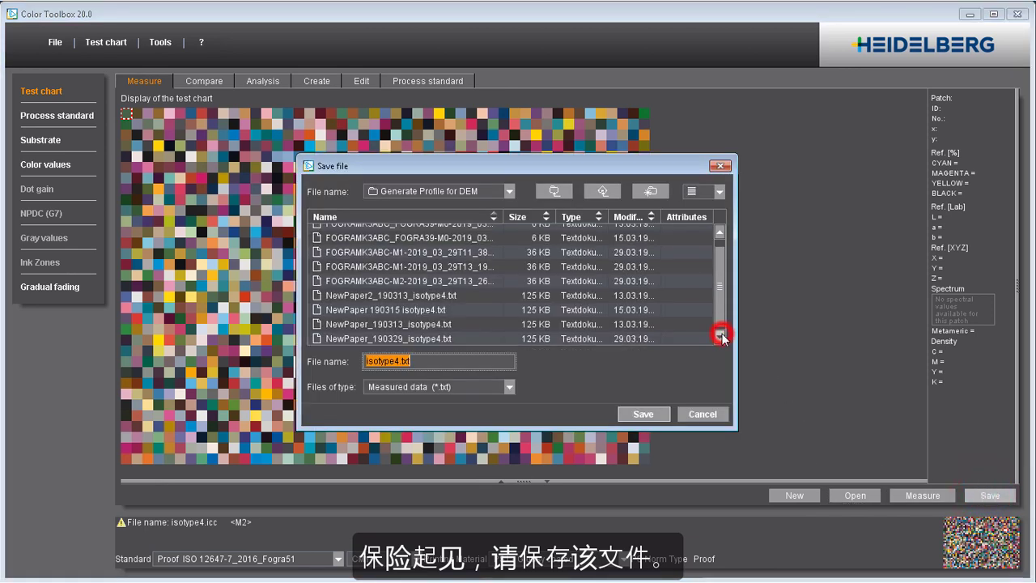
pyautogui.click(435, 322)
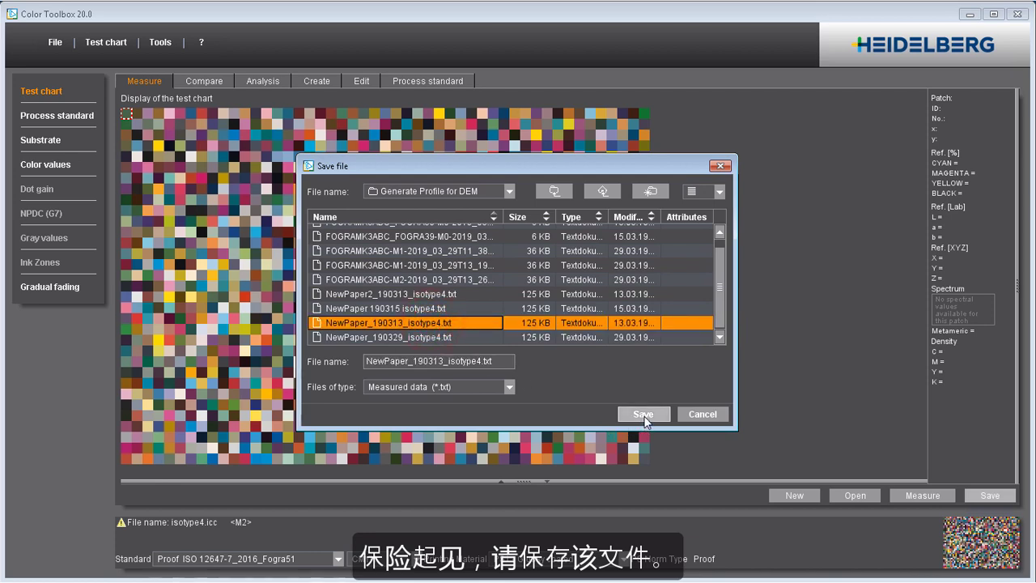
pyautogui.click(644, 414)
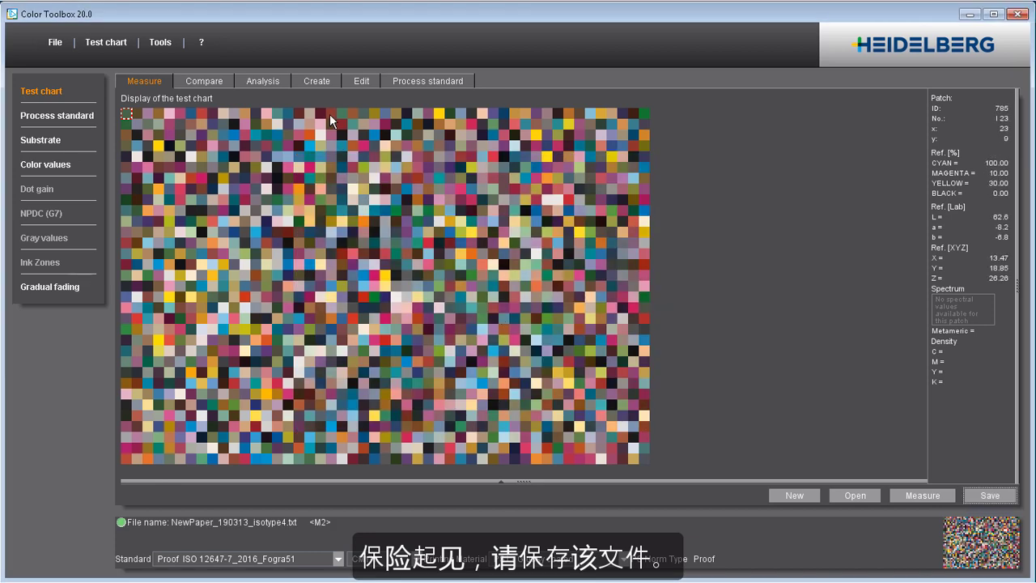
# Step: Start generating a profile from the saved chart data, with Digital Printing as process and Digital uncoated as paper class
pyautogui.click(316, 82)
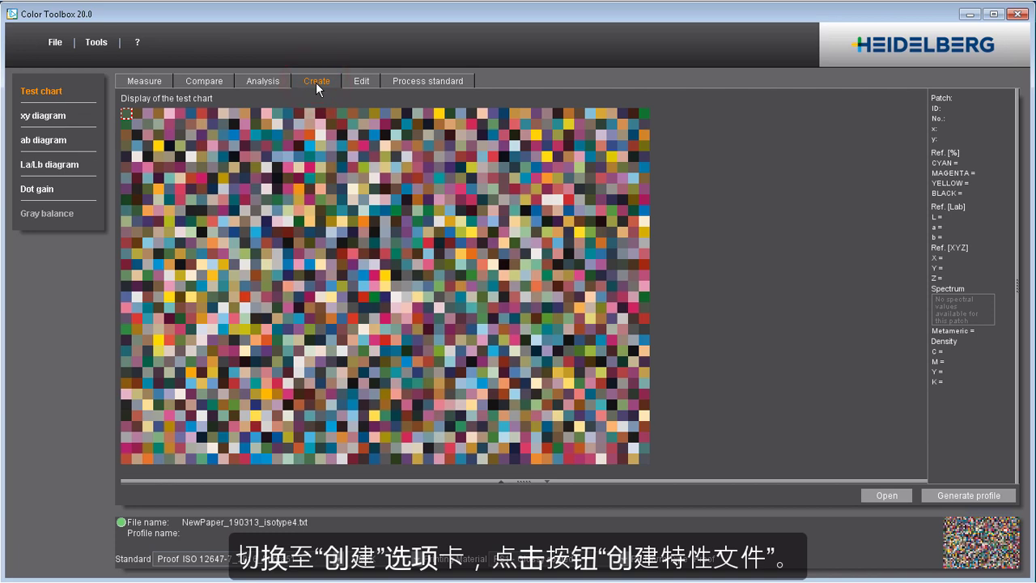
pyautogui.click(936, 497)
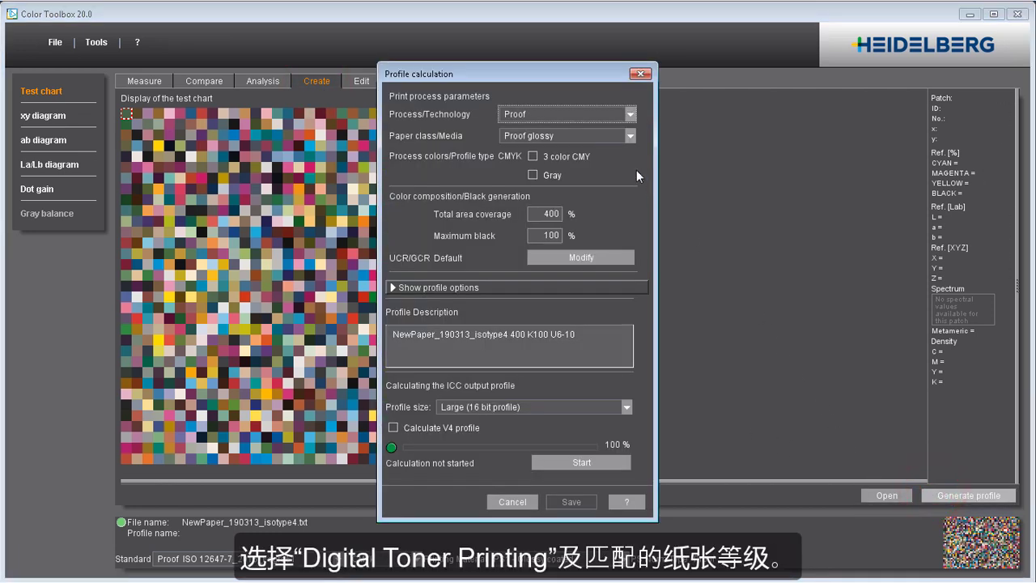
pyautogui.click(577, 114)
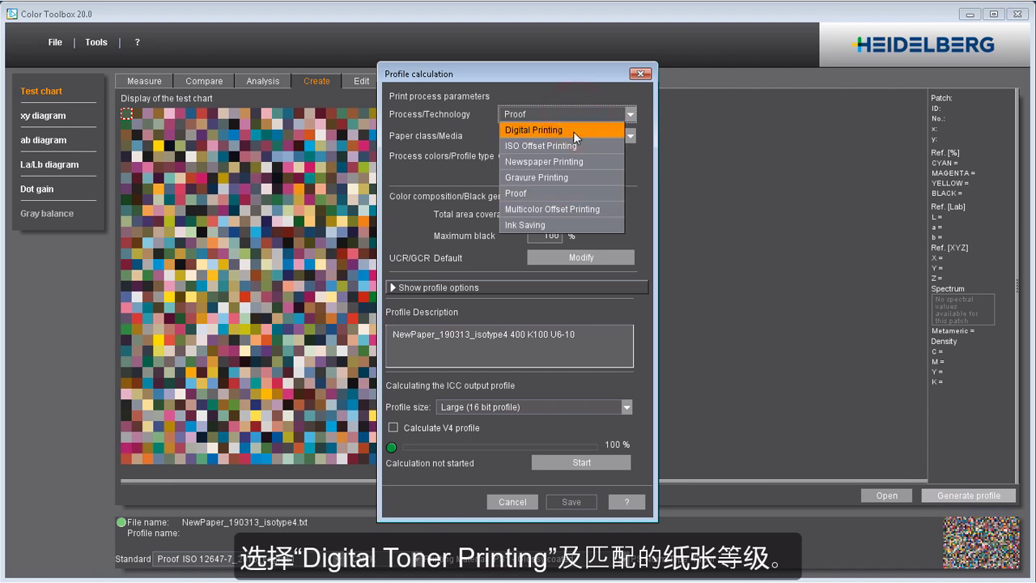
pyautogui.click(573, 131)
pyautogui.click(572, 136)
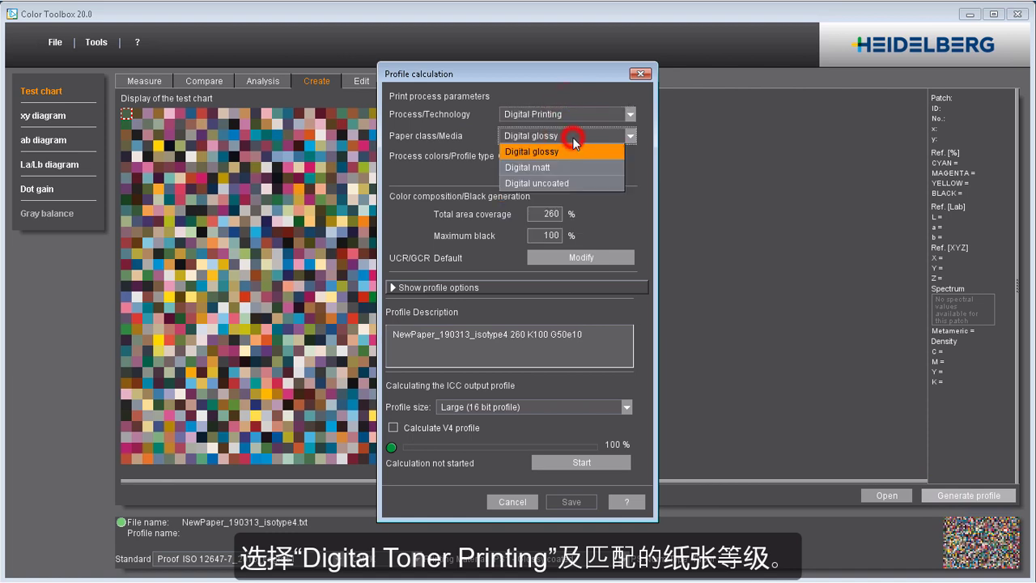
pyautogui.click(571, 183)
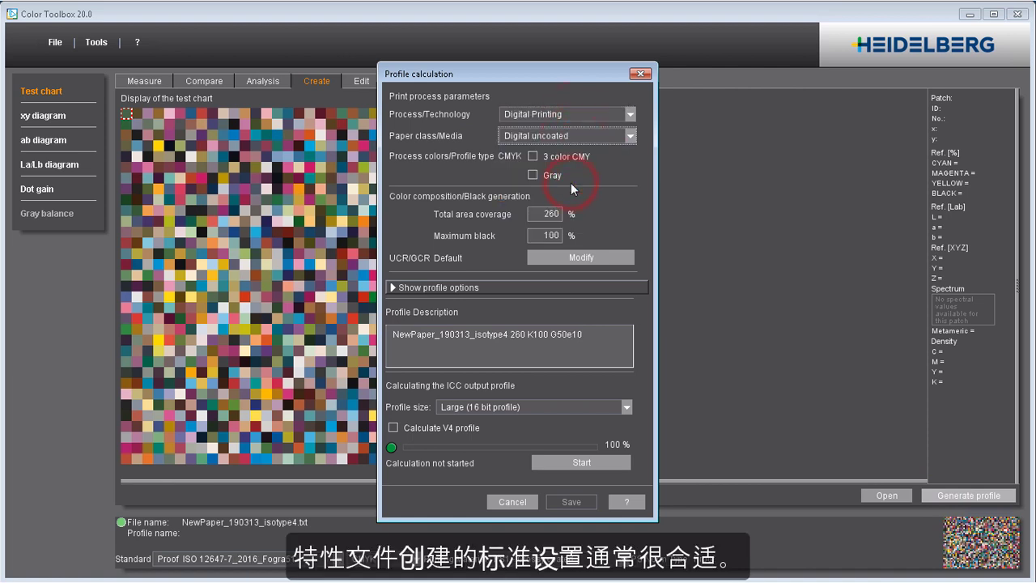
# Step: Calculate the ICC profile and save it as NewPaper_190313_isotype4 260 K100 G50e10.icc in the profiles folder
pyautogui.click(548, 462)
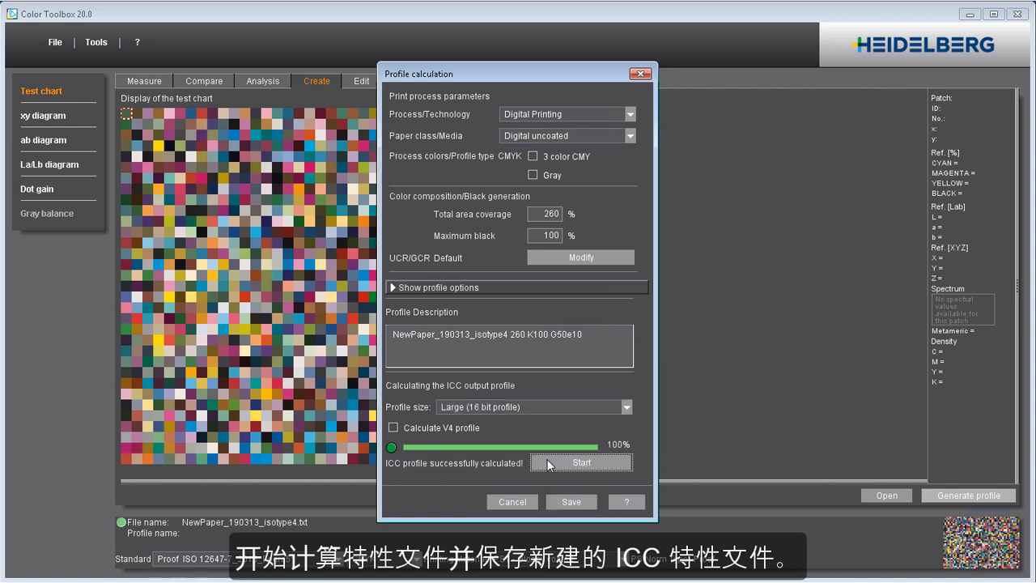
pyautogui.click(561, 495)
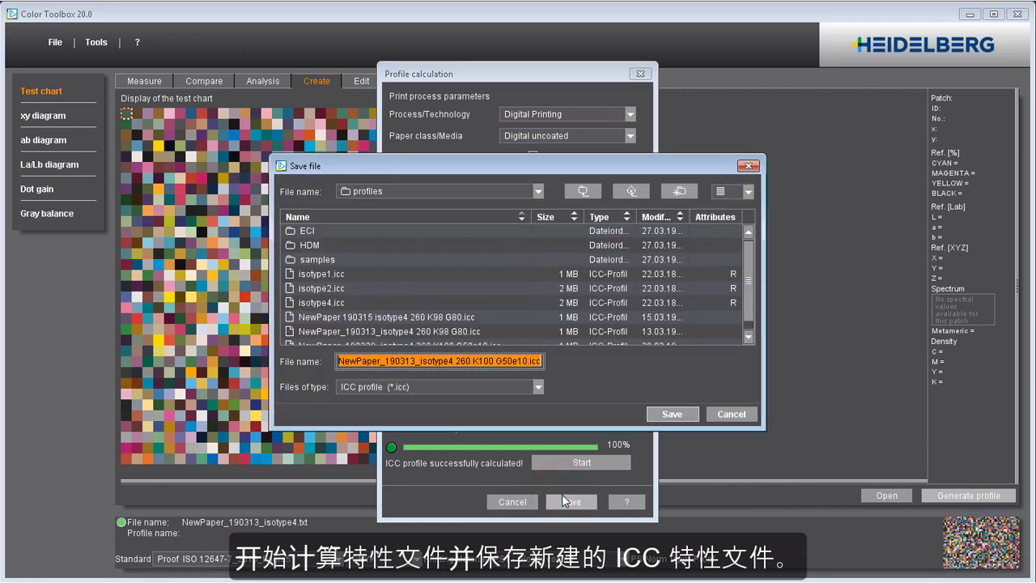
pyautogui.click(653, 417)
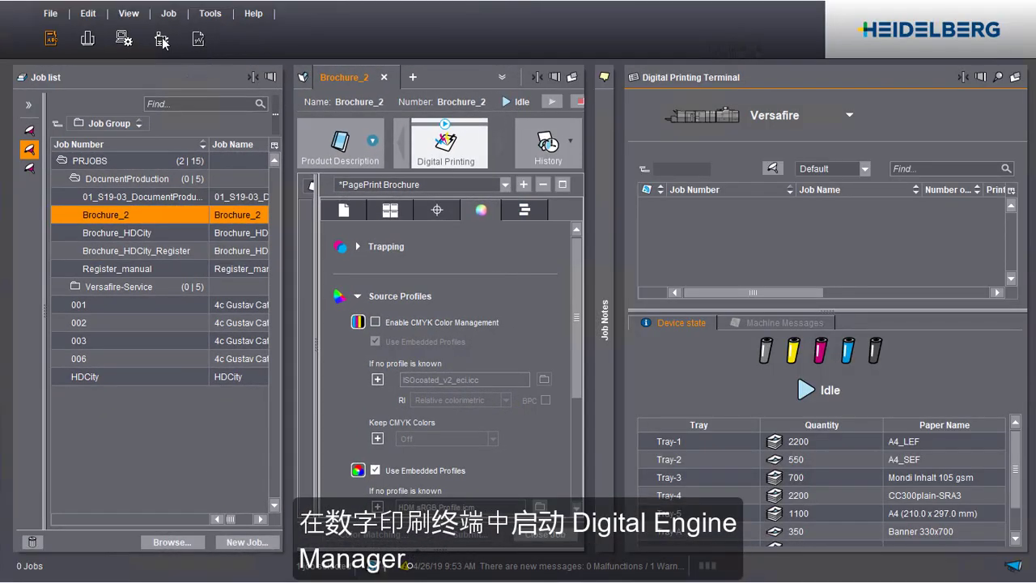
# Step: Switch to the digital printing terminal, launch Prinect Digital Engine Manager for the Versafire and show its custom ICC profiles
pyautogui.click(162, 39)
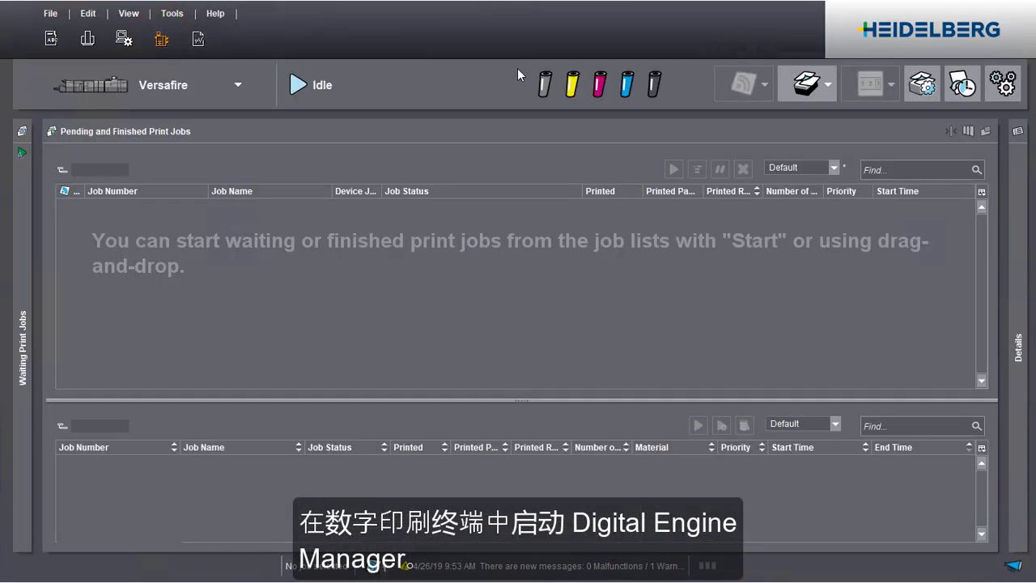
pyautogui.click(921, 83)
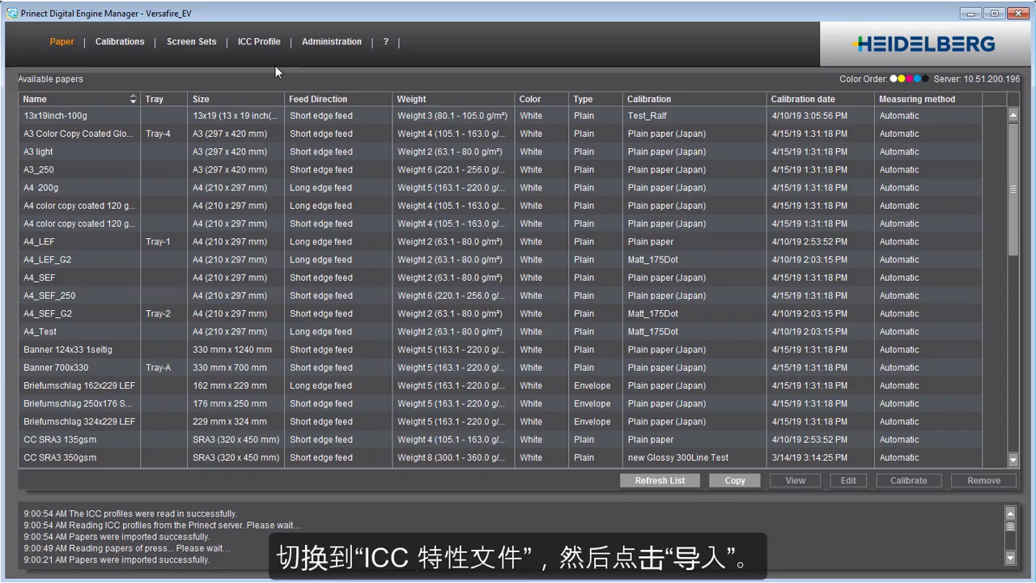
pyautogui.click(261, 43)
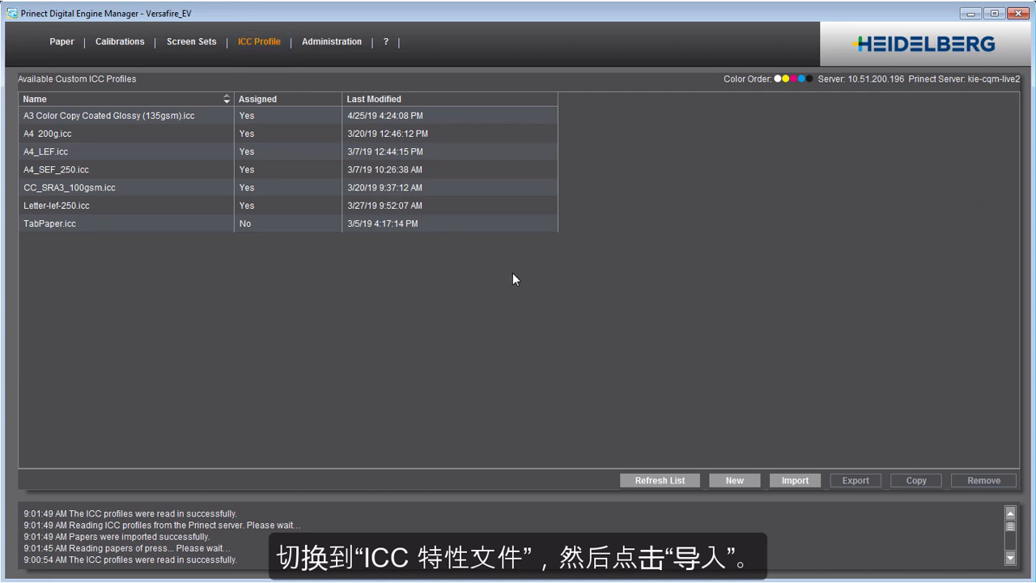
# Step: Import NewPaper_190313_isotype4 260 K100 G50e10.icc from the TestData folder on drive C
pyautogui.click(786, 483)
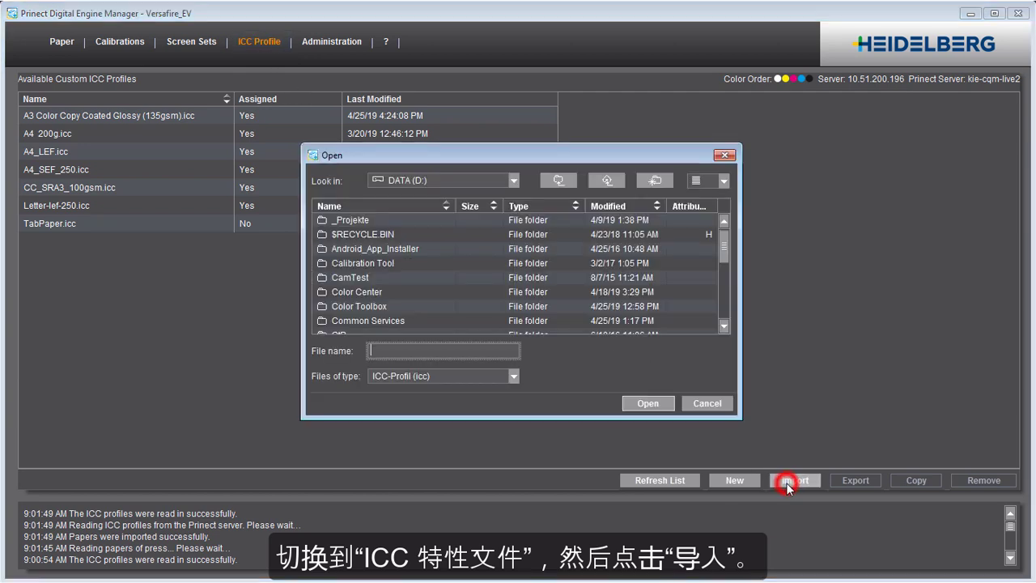
pyautogui.click(489, 185)
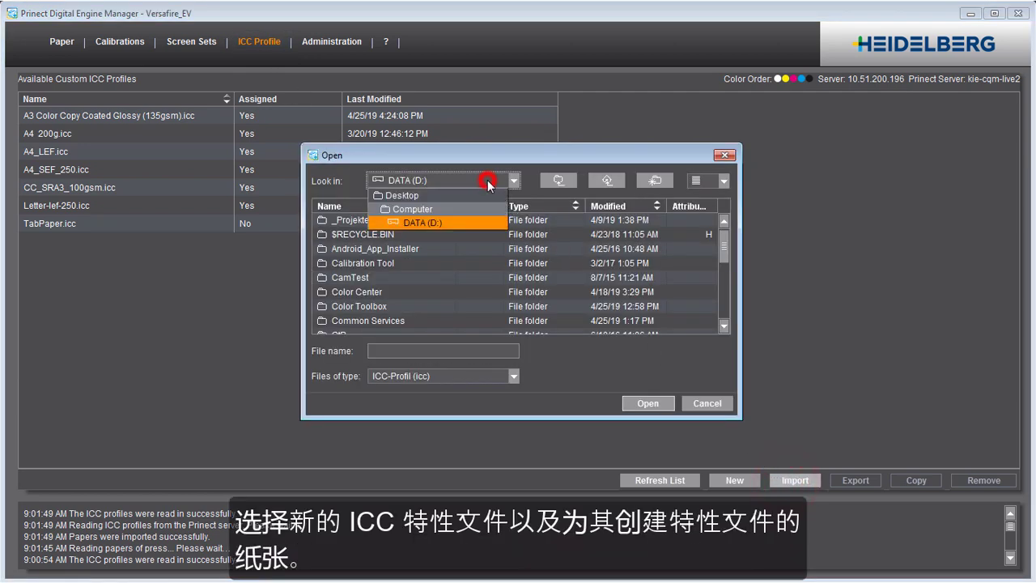
pyautogui.click(476, 208)
pyautogui.doubleClick(432, 219)
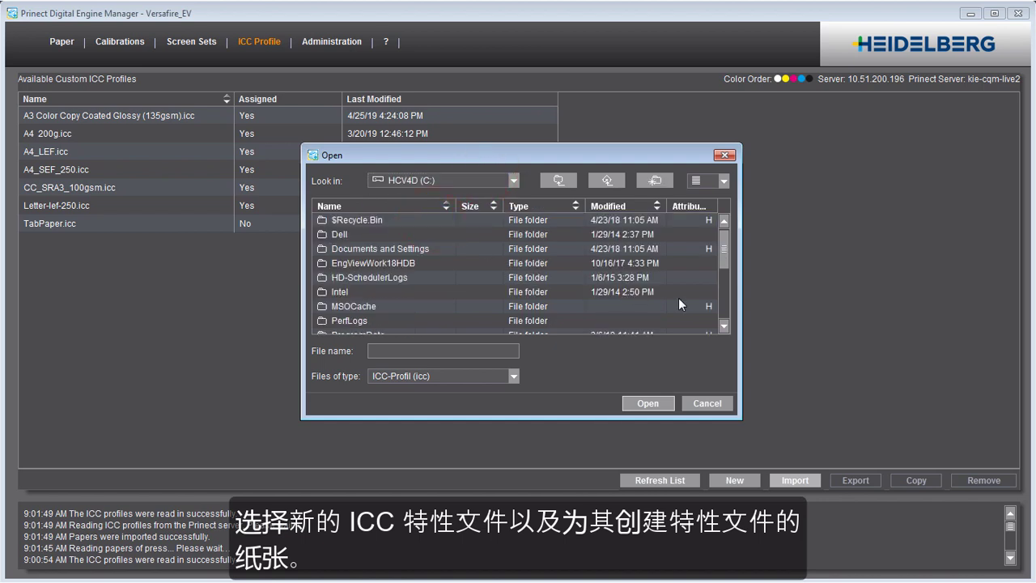
pyautogui.click(723, 310)
pyautogui.doubleClick(449, 306)
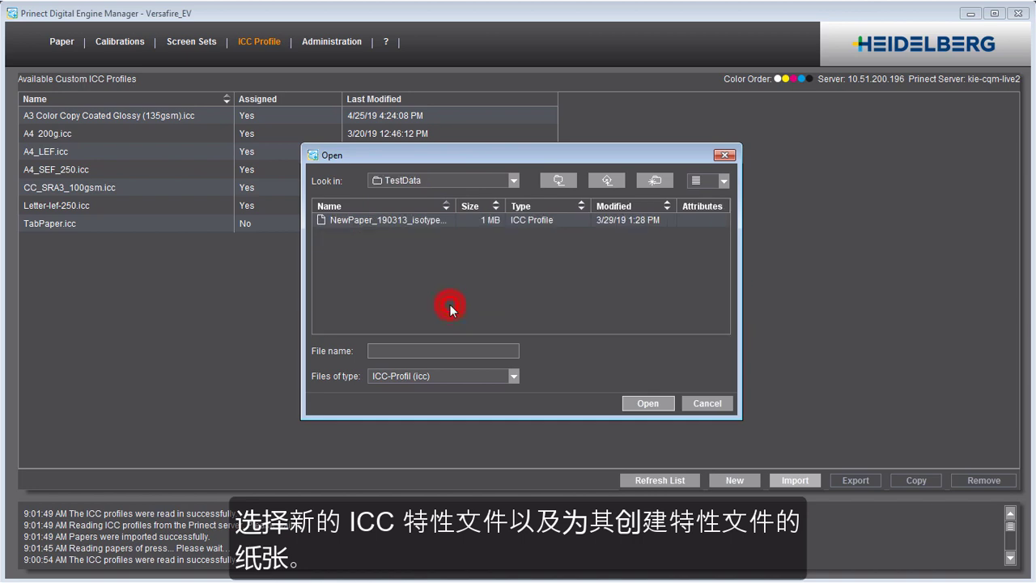
pyautogui.click(403, 220)
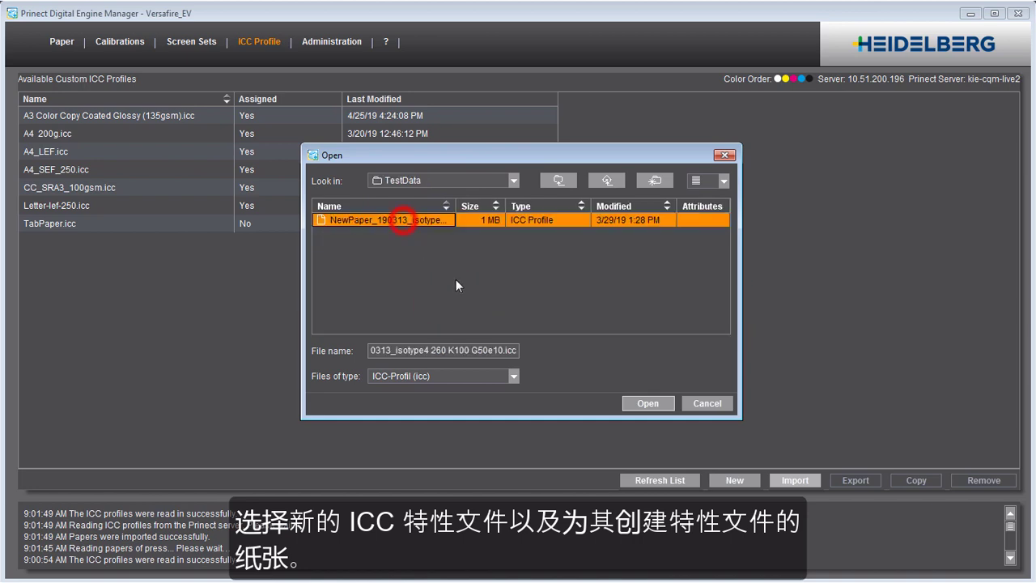
pyautogui.click(646, 404)
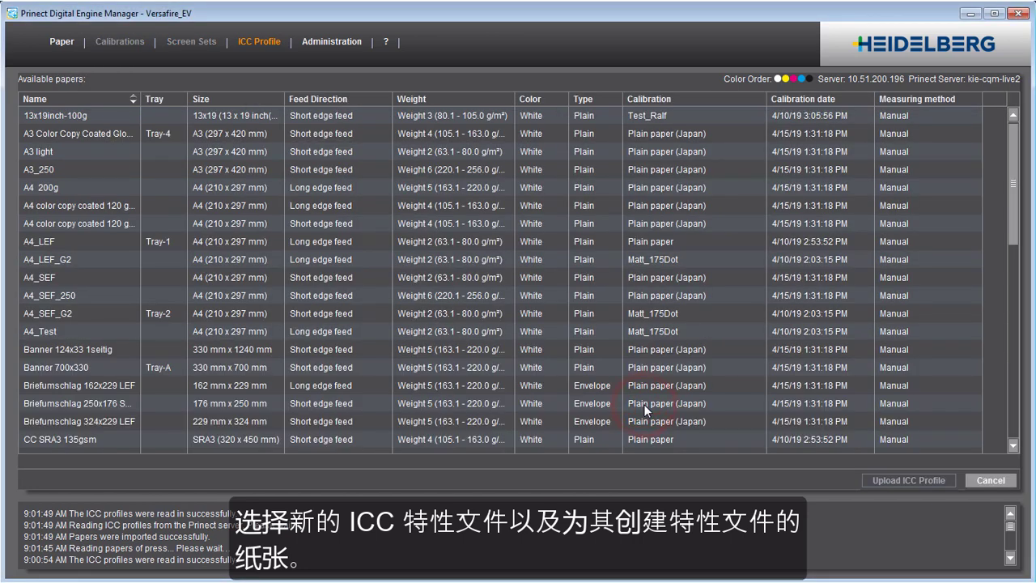
# Step: Upload the imported ICC profile for the A4_Test paper and close the Digital Engine Manager
pyautogui.click(103, 329)
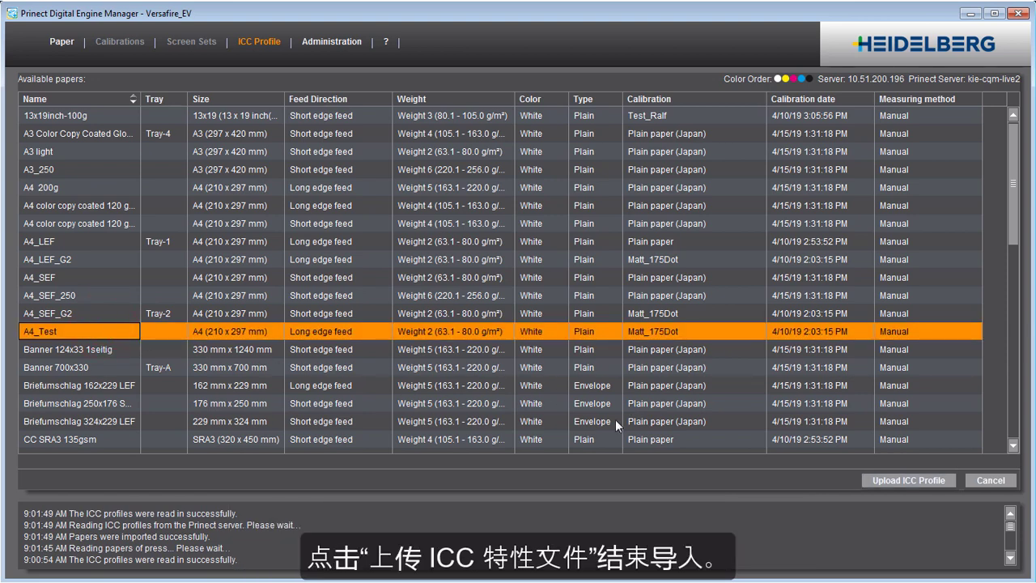
pyautogui.click(876, 481)
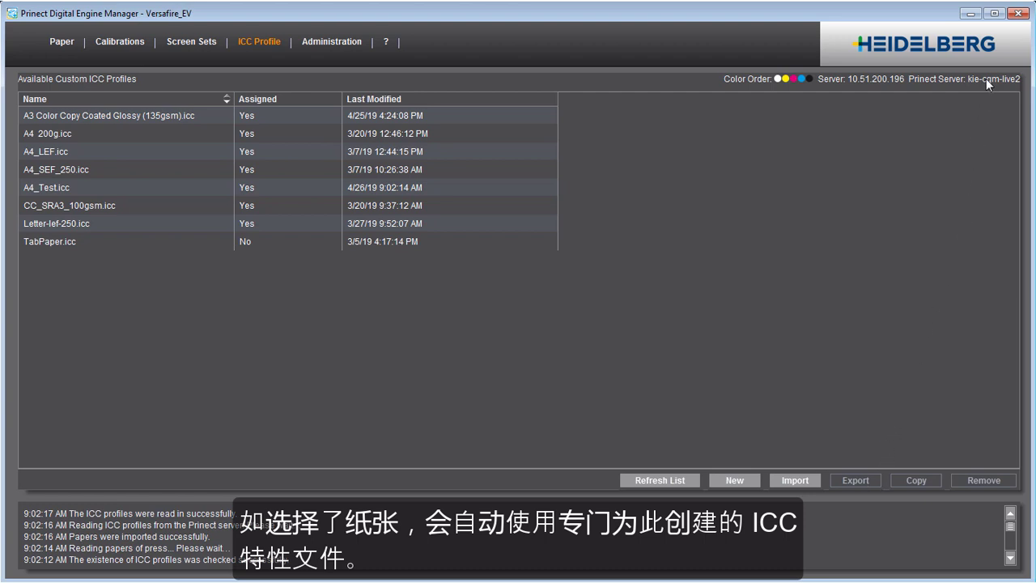
pyautogui.click(1017, 15)
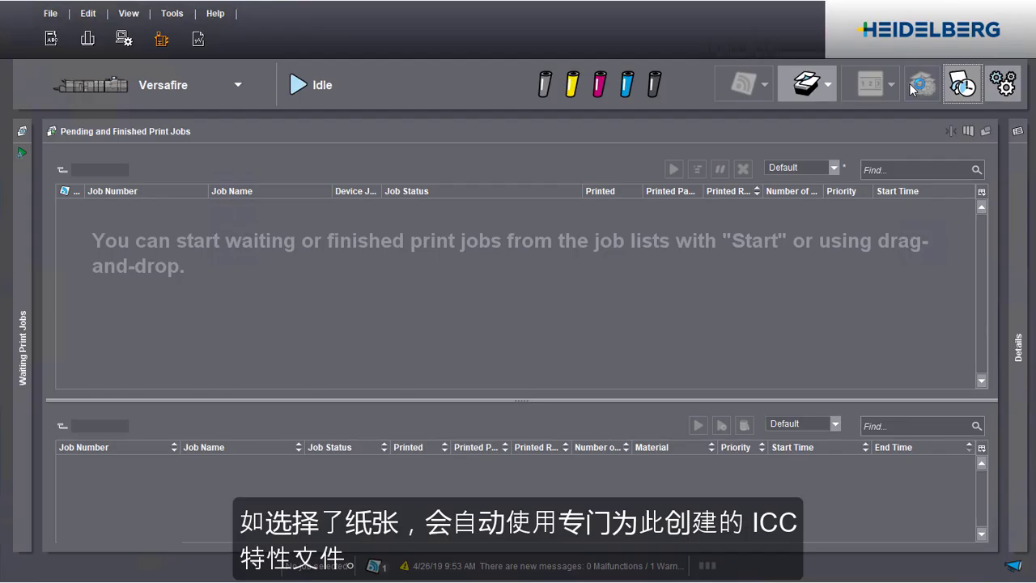